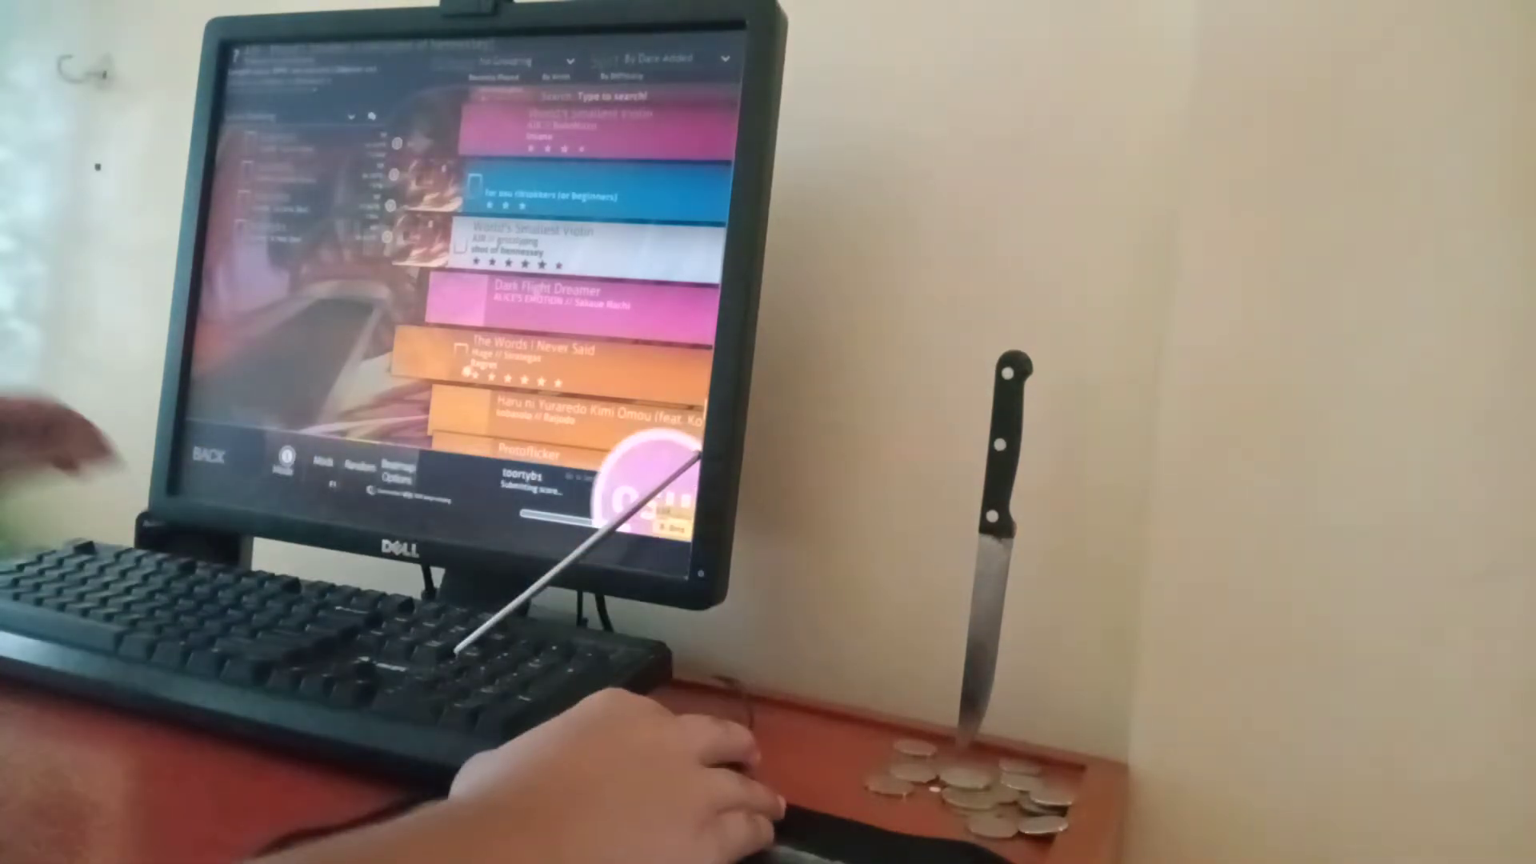
Start the selected beatmap from song select with Enter
{"action": "key", "text": "Return"}
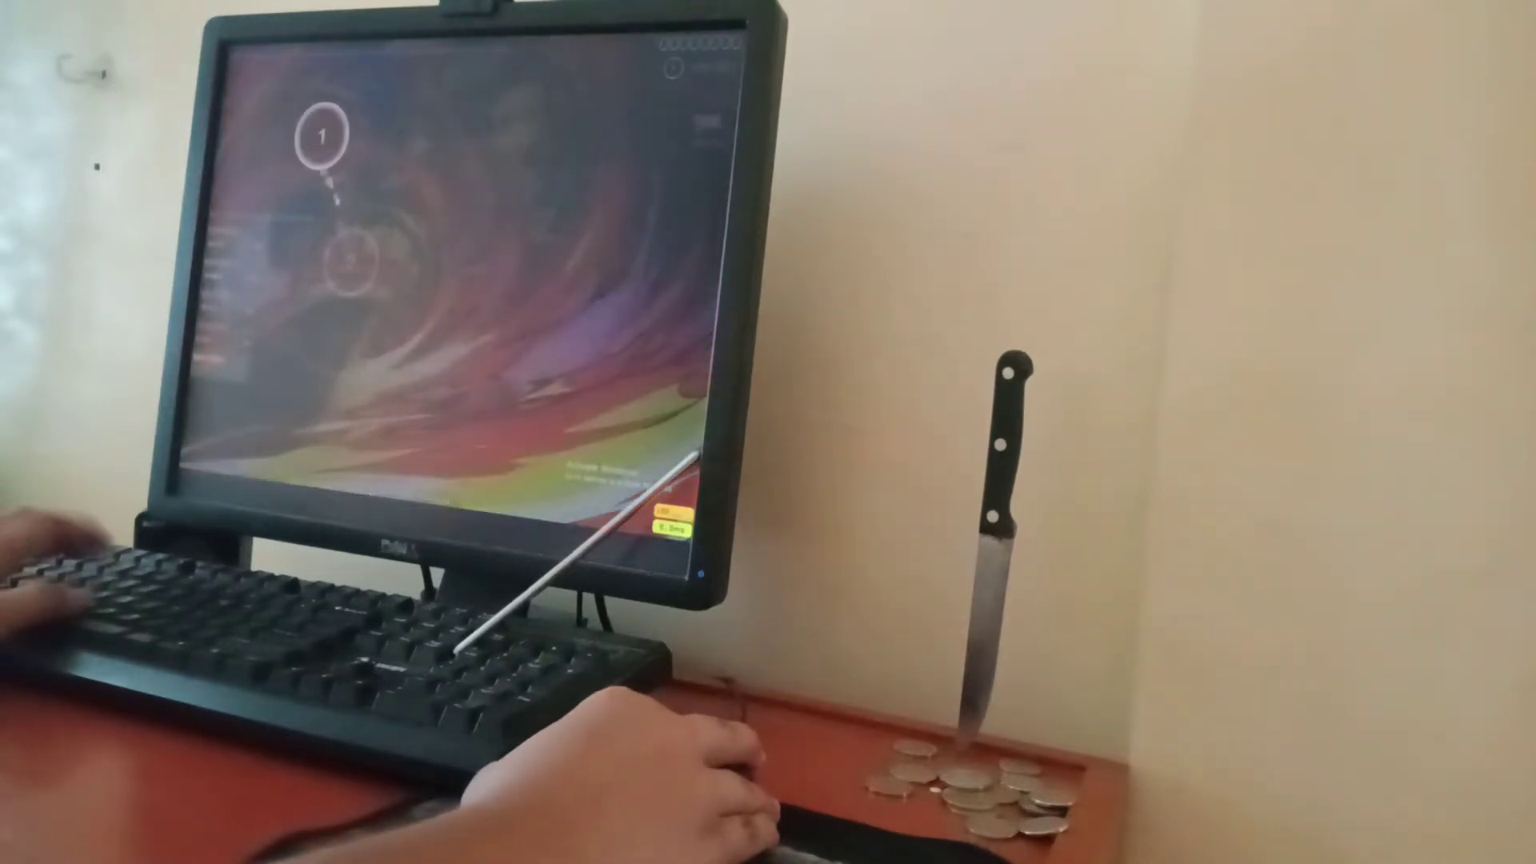
Hit the first eight circles in time using the Z and X keys
{"action": "key", "text": "z"}
{"action": "key", "text": "x"}
{"action": "key", "text": "z"}
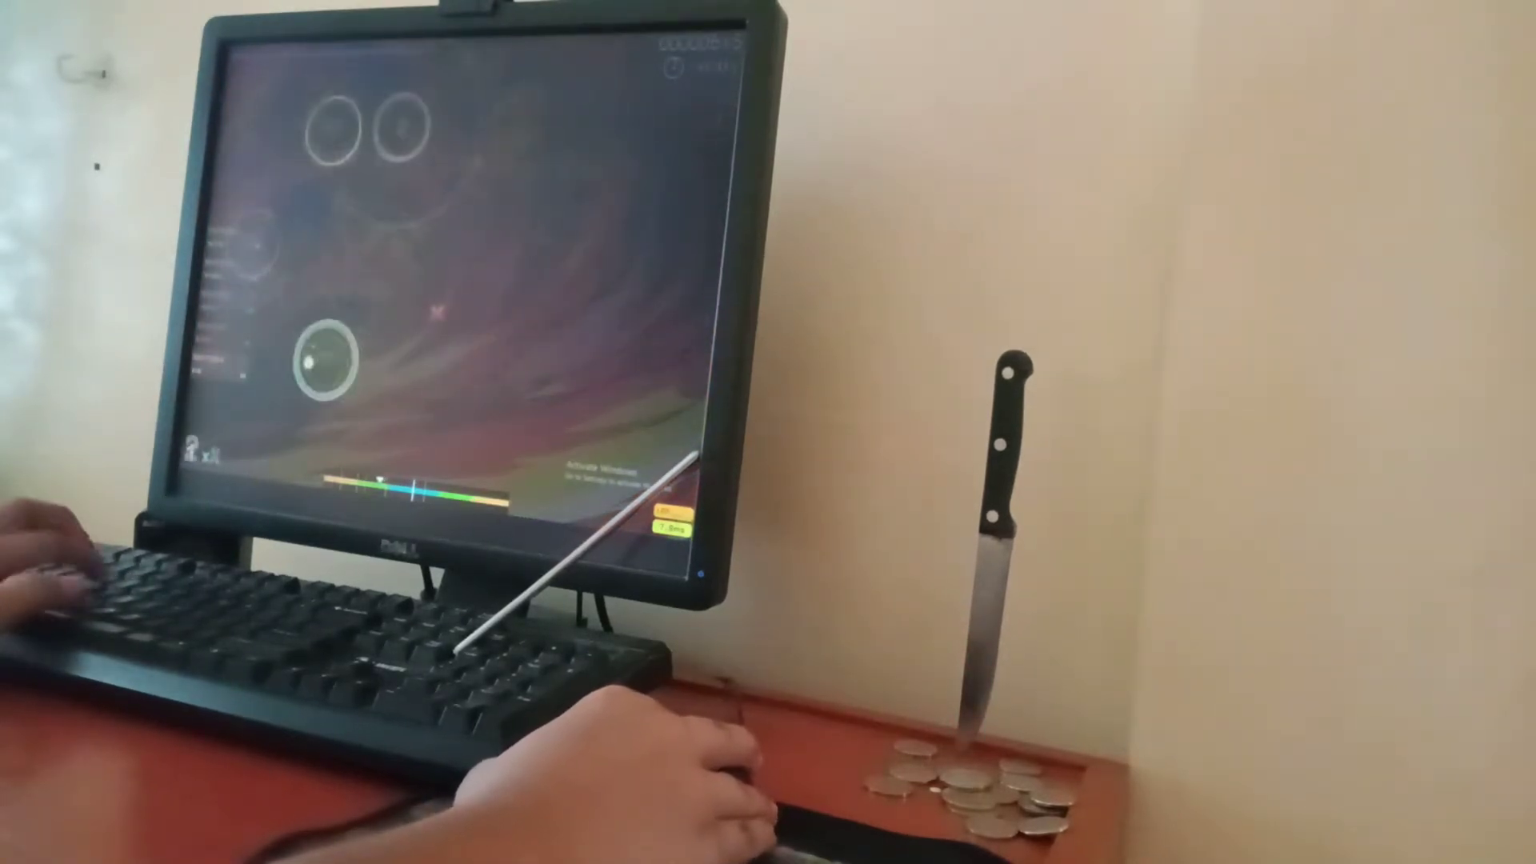
{"action": "key", "text": "z"}
{"action": "key", "text": "z"}
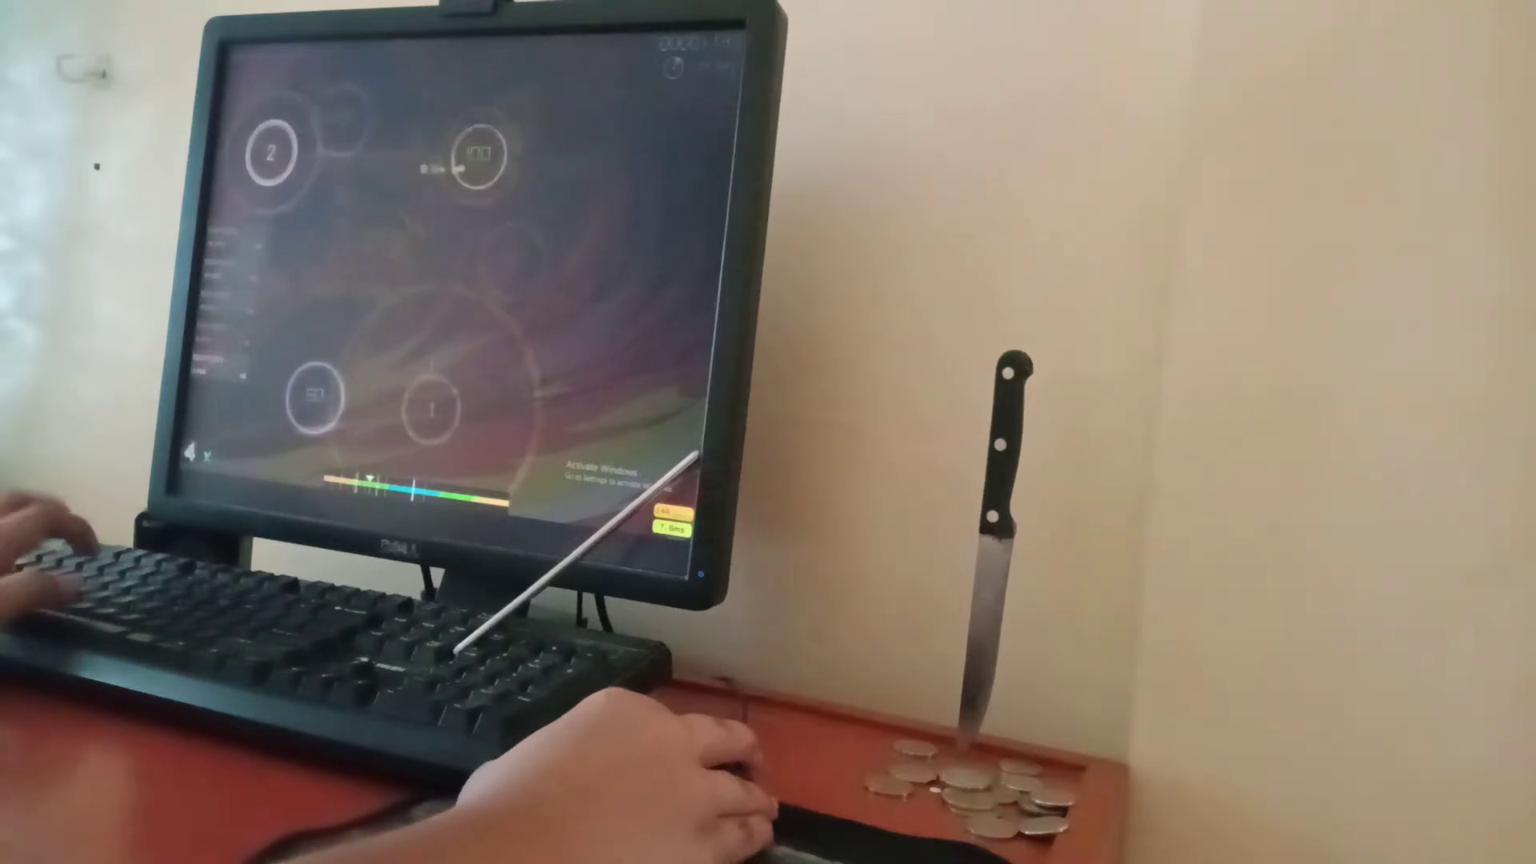
{"action": "key", "text": "z"}
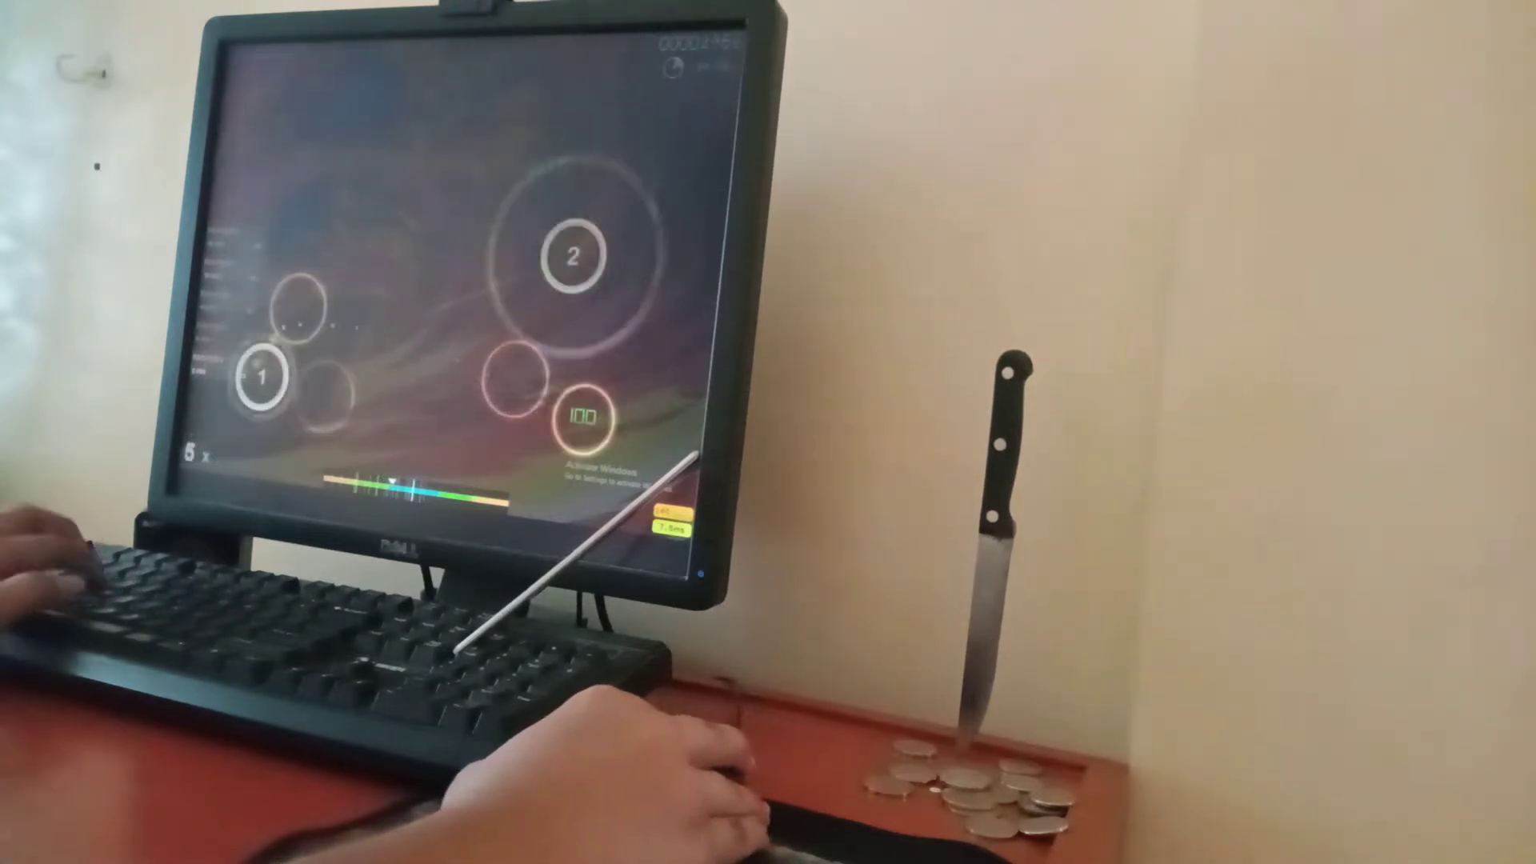
{"action": "key", "text": "x"}
{"action": "key", "text": "z"}
{"action": "key", "text": "z"}
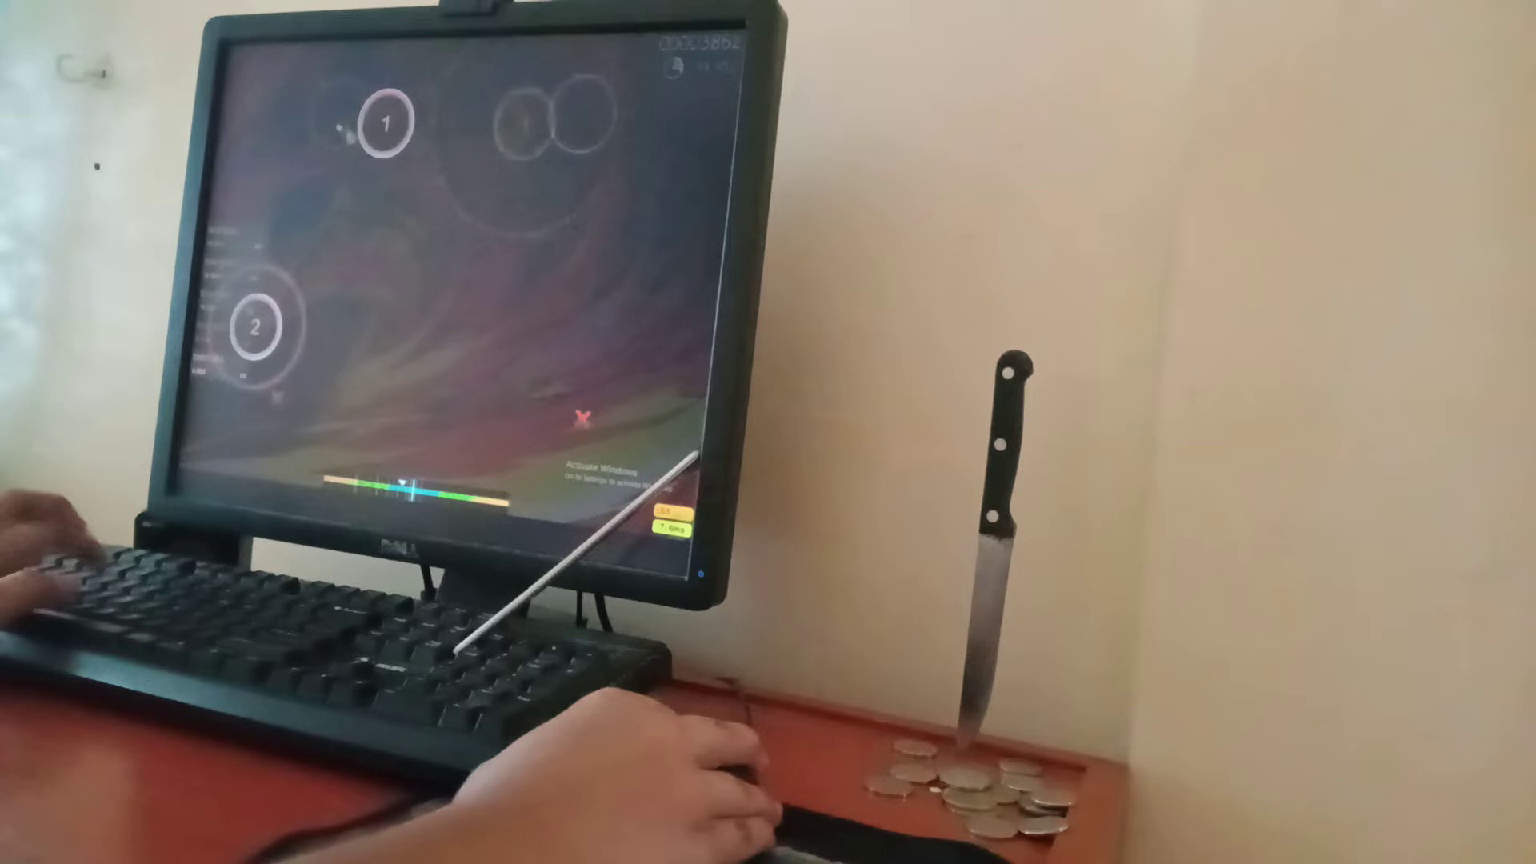
Hit the next combo of seven circles, including circles 1 and 2, on the beat
{"action": "key", "text": "z"}
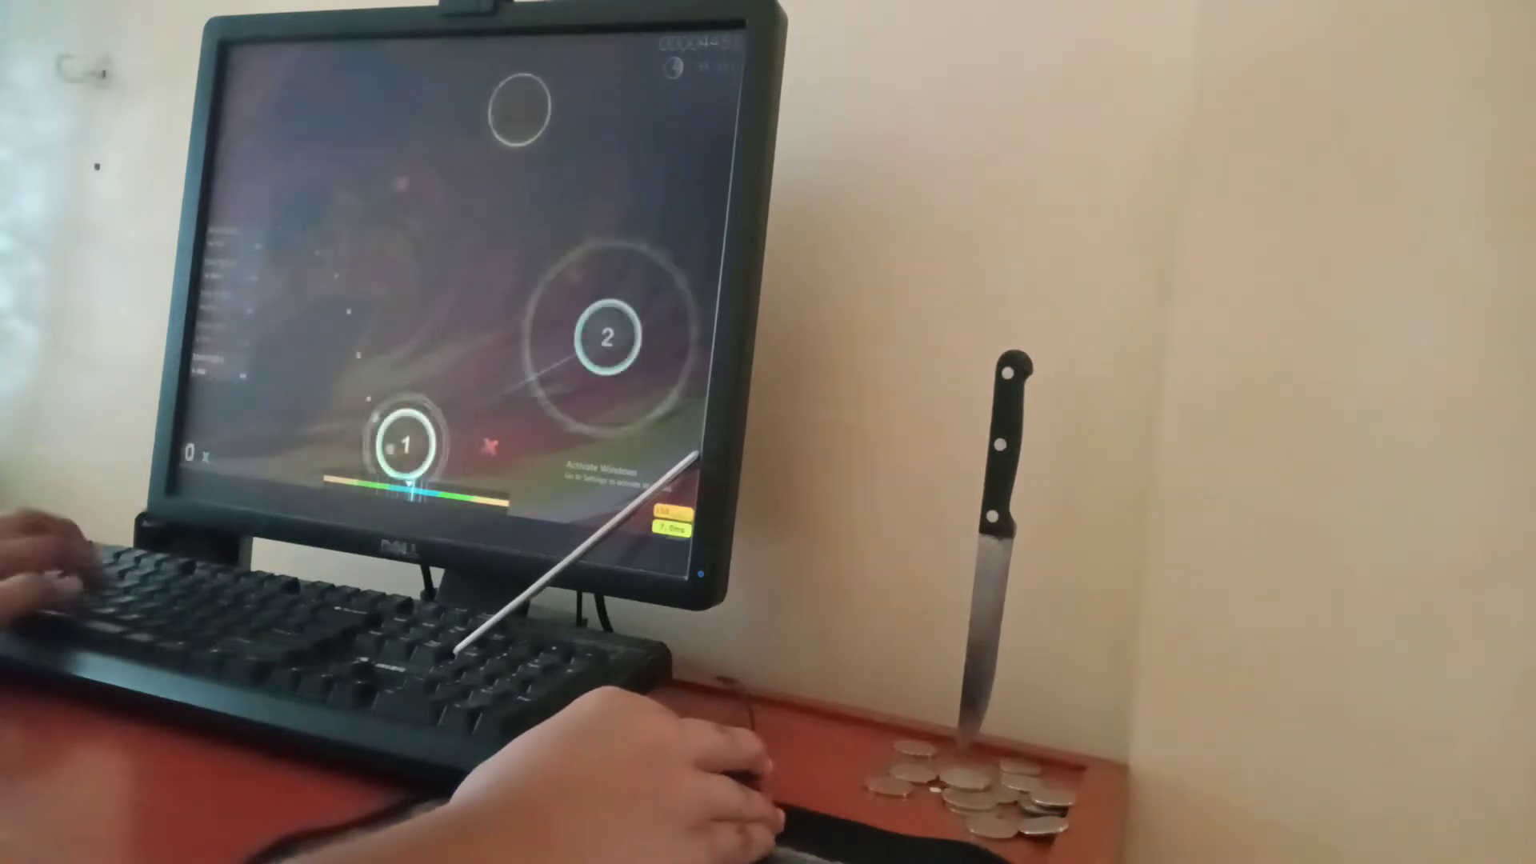
{"action": "key", "text": "x"}
{"action": "key", "text": "z"}
{"action": "key", "text": "z"}
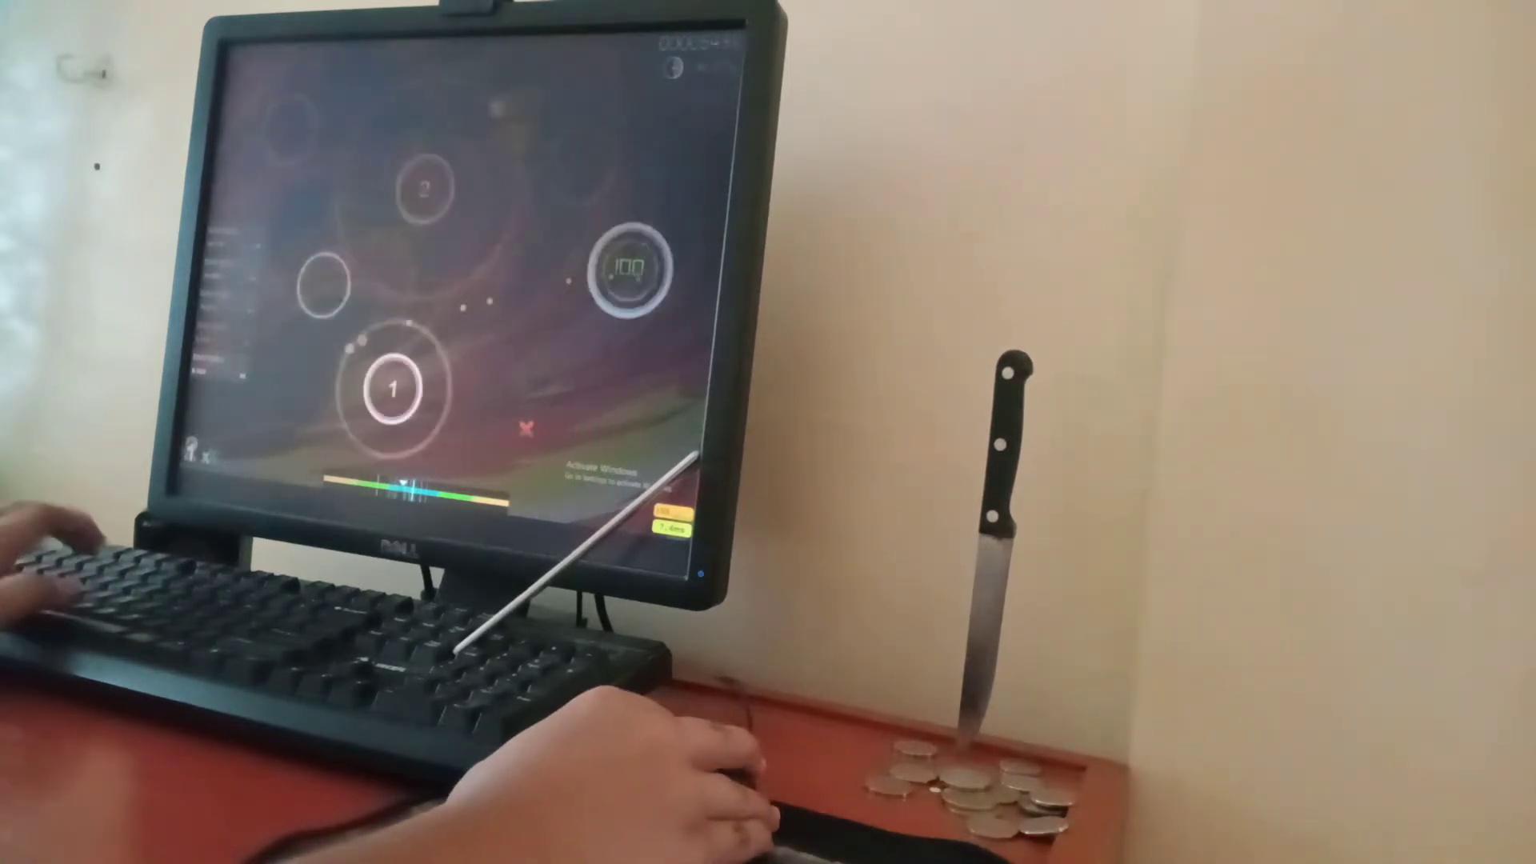
{"action": "key", "text": "x"}
{"action": "key", "text": "z"}
{"action": "key", "text": "x"}
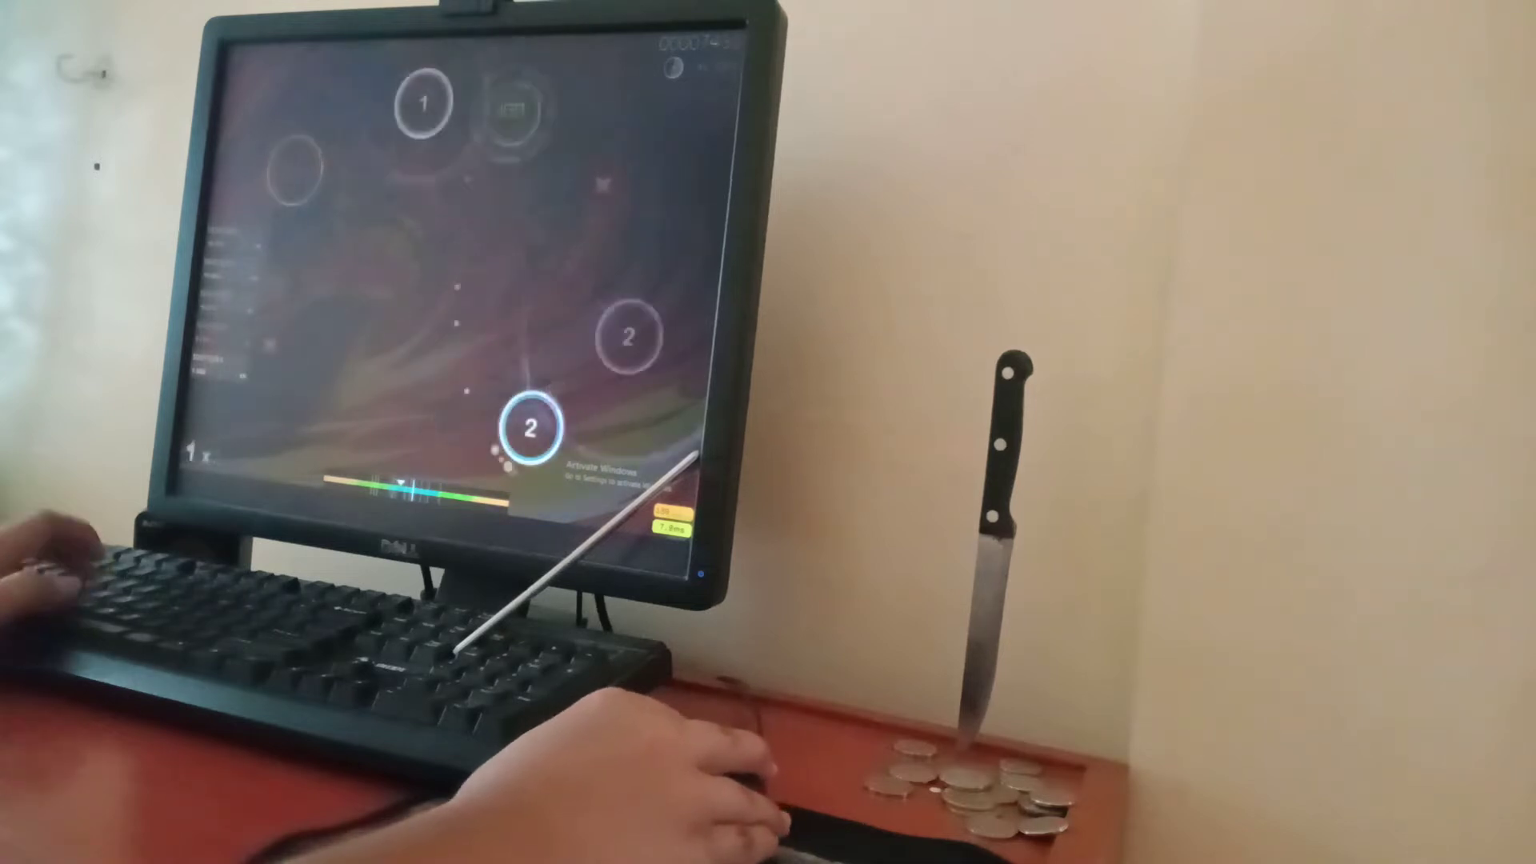
{"action": "key", "text": "x"}
{"action": "key", "text": "z"}
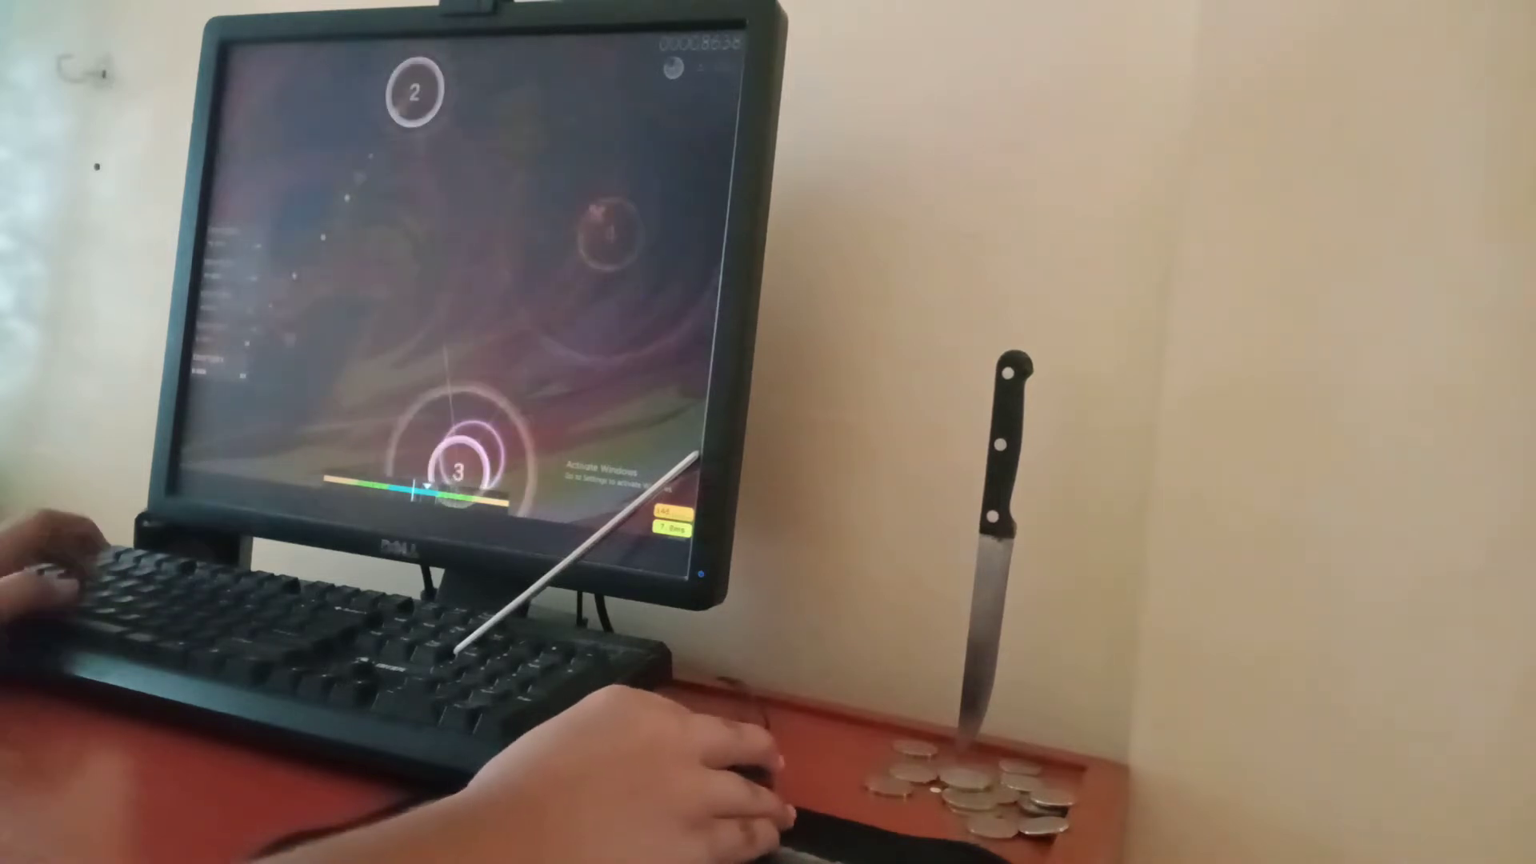
Clear the closing burst of six circles, including circles 3 and 4, in time
{"action": "key", "text": "z"}
{"action": "key", "text": "x"}
{"action": "key", "text": "z"}
{"action": "key", "text": "x"}
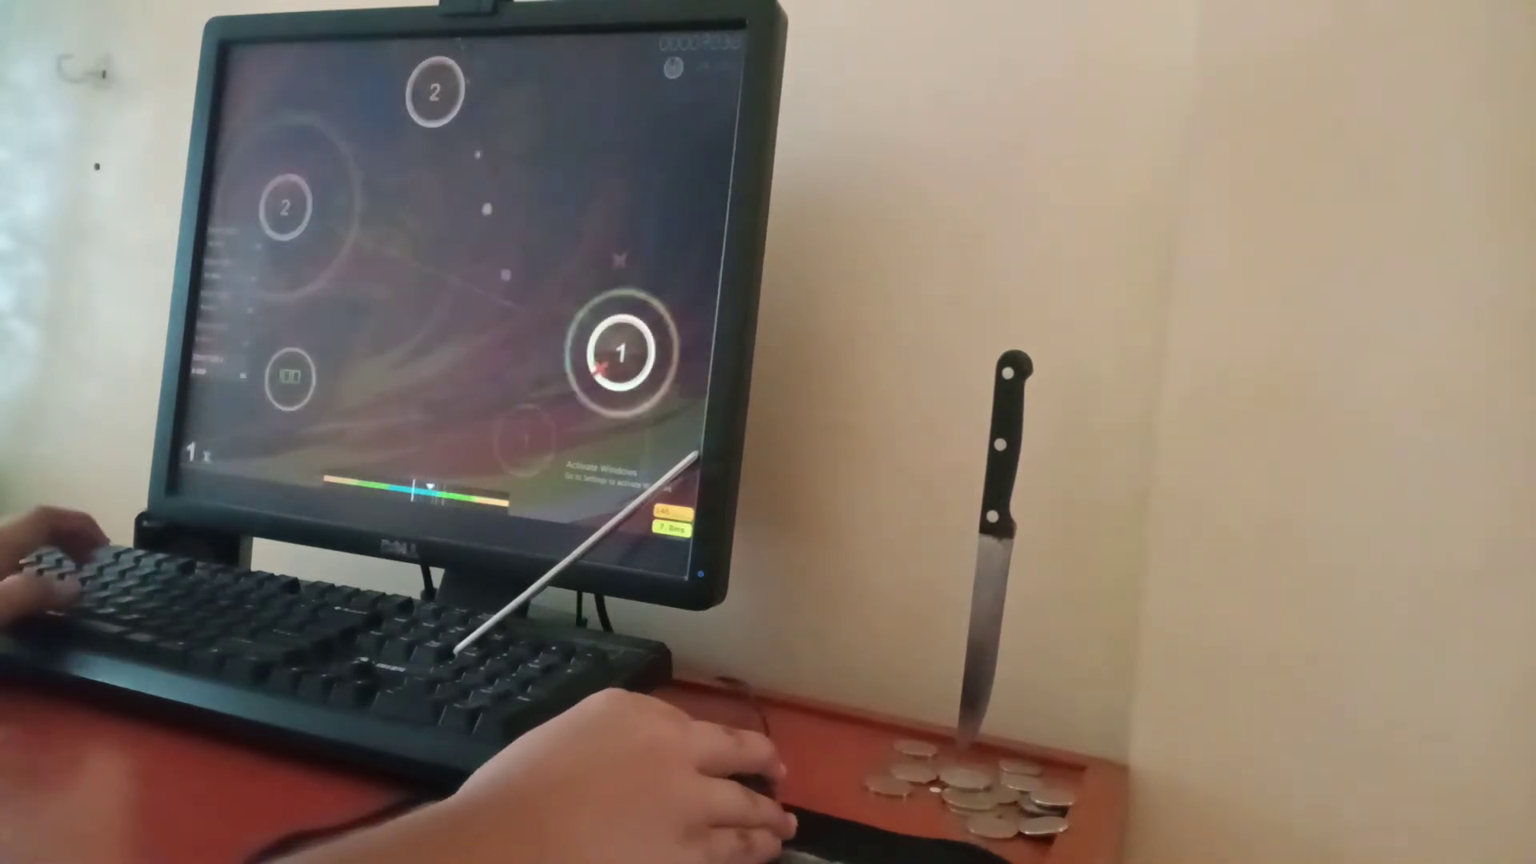
{"action": "key", "text": "z"}
{"action": "key", "text": "z"}
{"action": "key", "text": "x"}
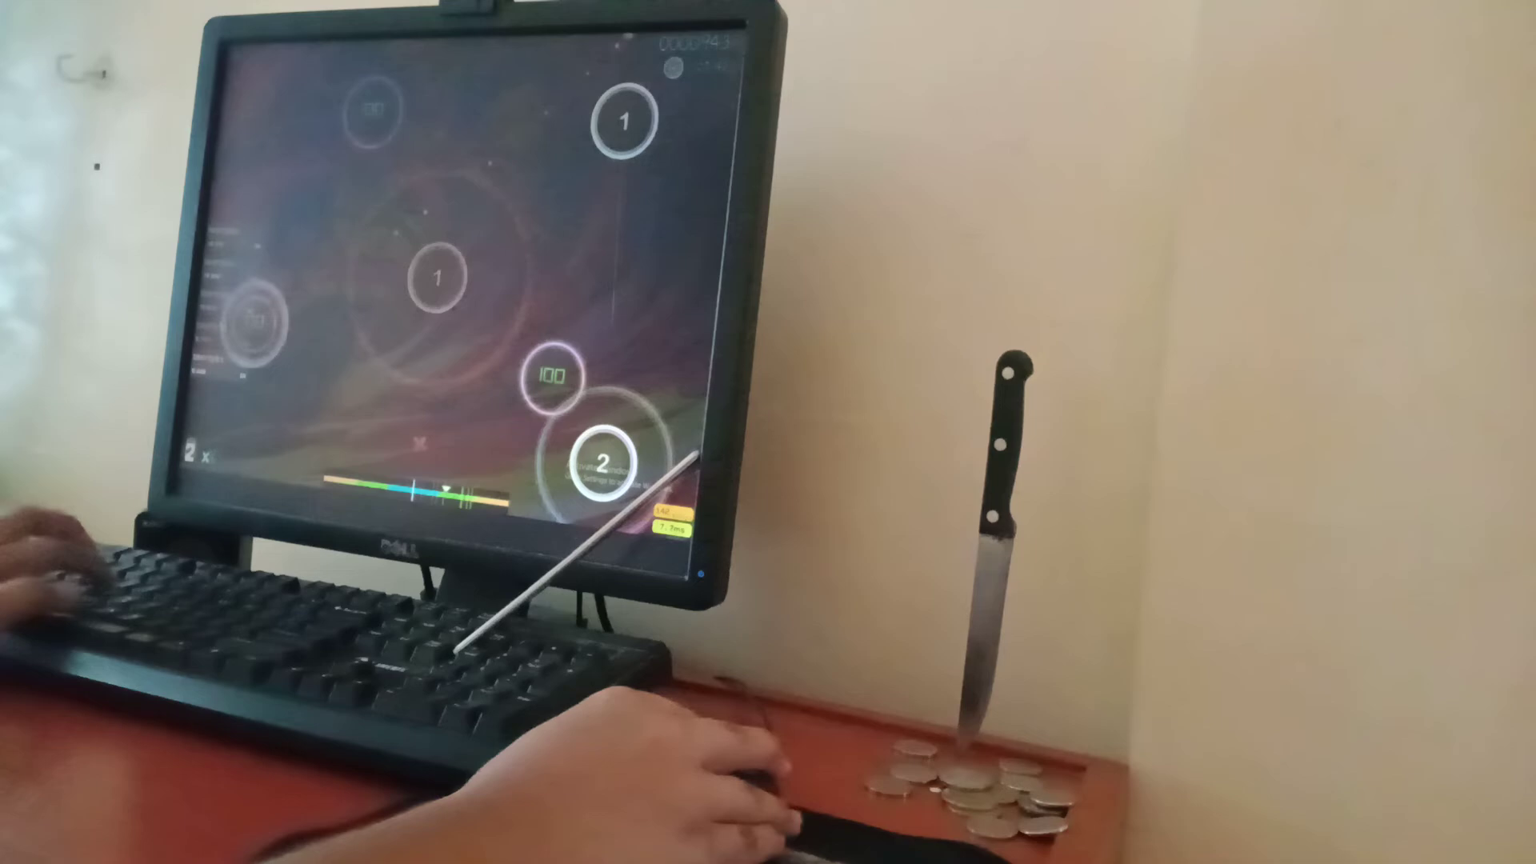